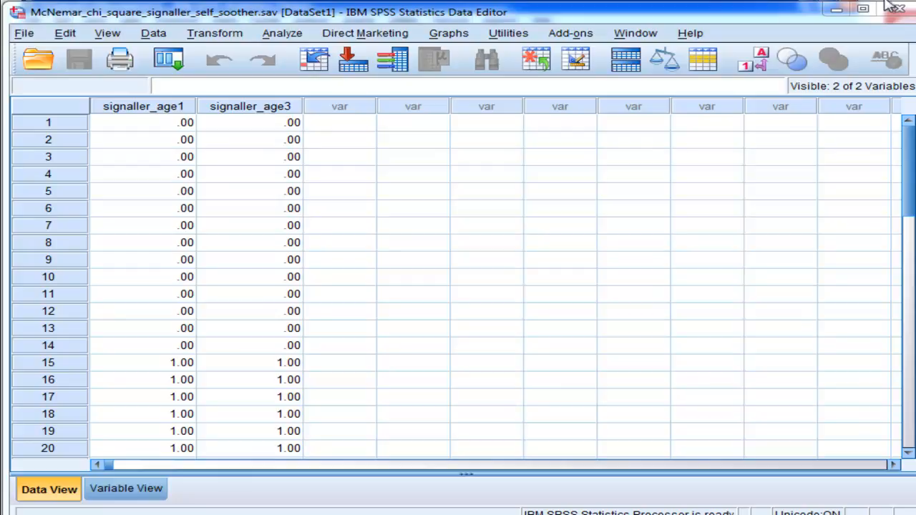
# Select a signaller_age3 cell and reach Analyze > Nonparametric Tests > Legacy Dialogs > K Related Samples
pyautogui.press('Escape')
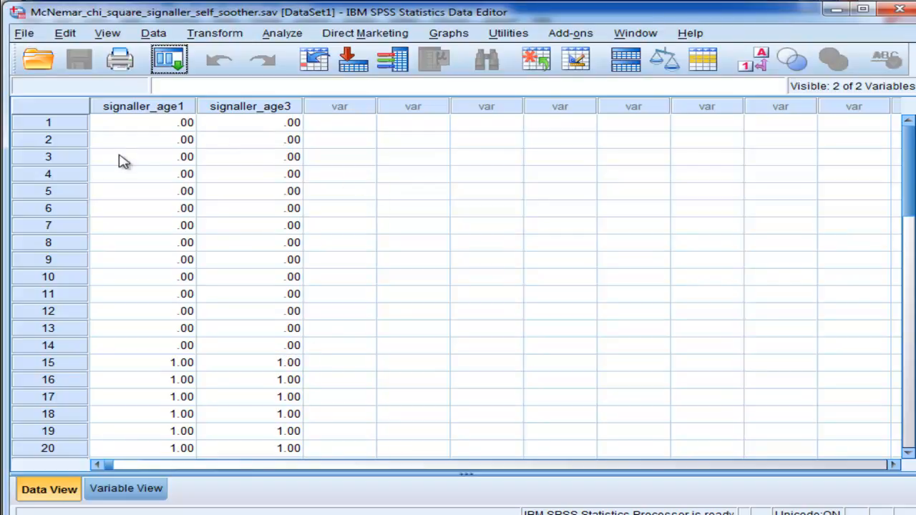
pyautogui.click(188, 123)
pyautogui.click(240, 127)
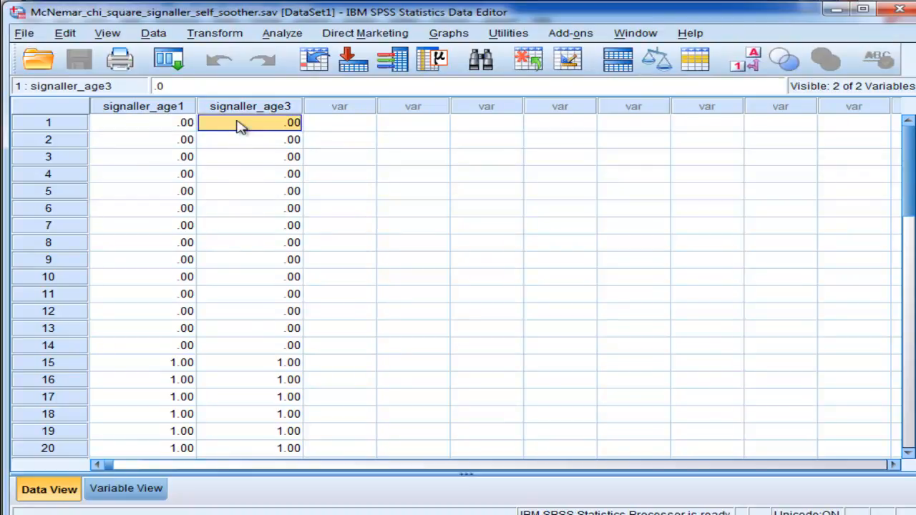
pyautogui.click(286, 37)
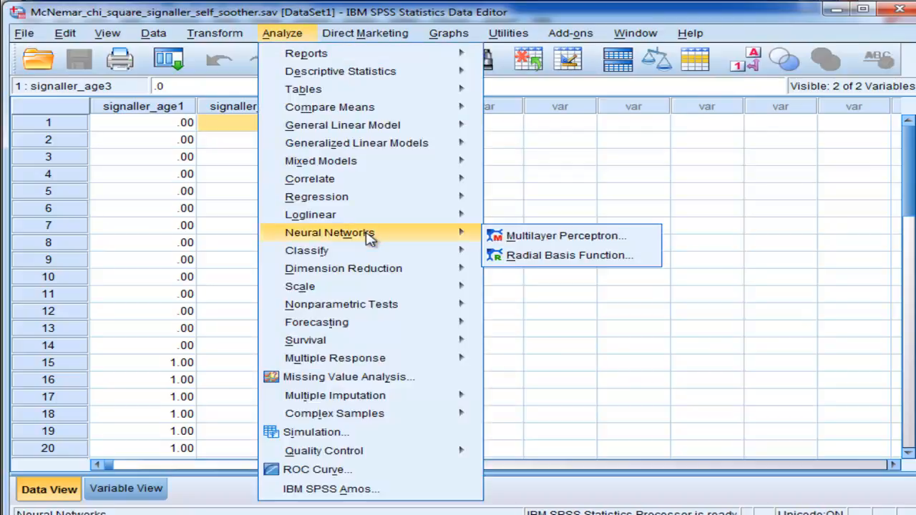
pyautogui.moveTo(342, 304)
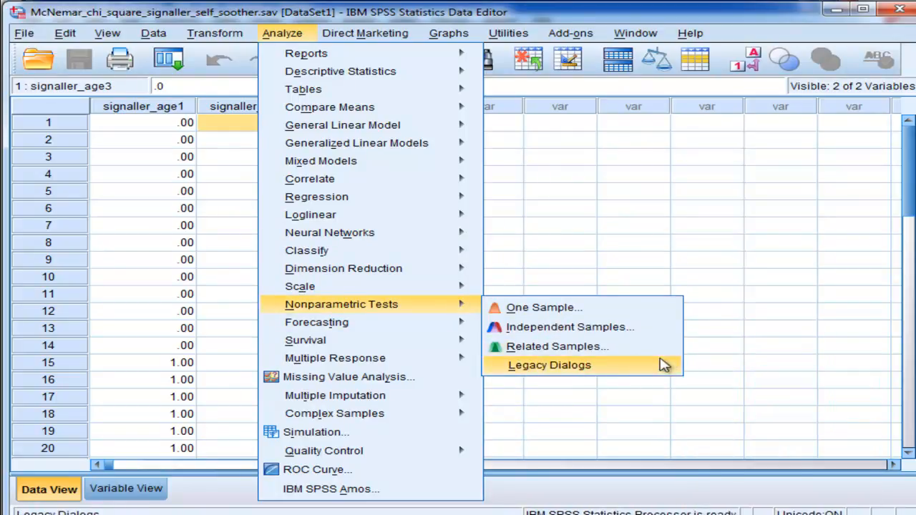
pyautogui.moveTo(549, 365)
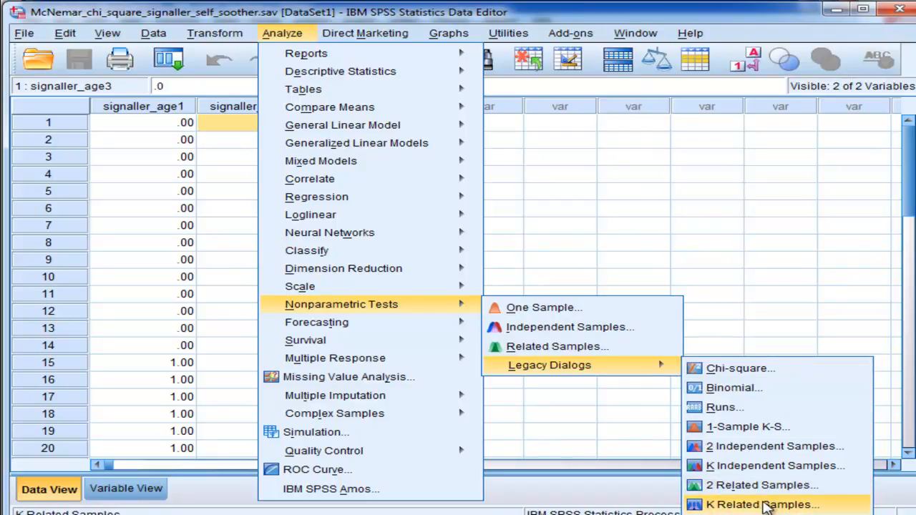
pyautogui.click(765, 506)
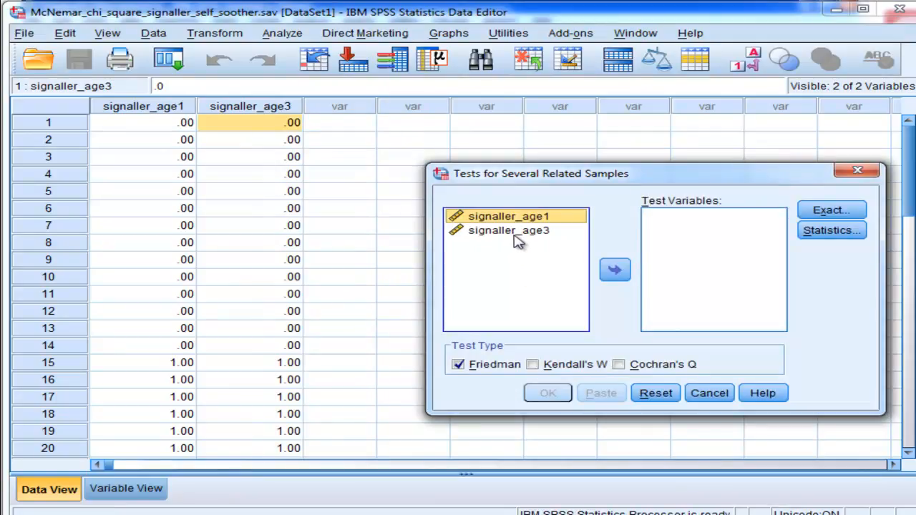
# Test signaller_age1 and signaller_age3 with Cochran's Q instead of Friedman and run it
pyautogui.keyDown('shift'); pyautogui.click(516, 236); pyautogui.keyUp('shift')
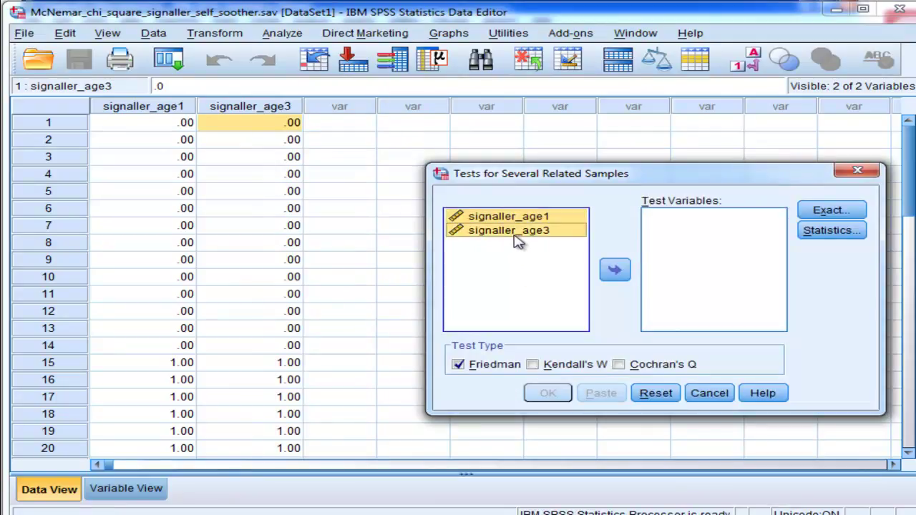
pyautogui.click(615, 270)
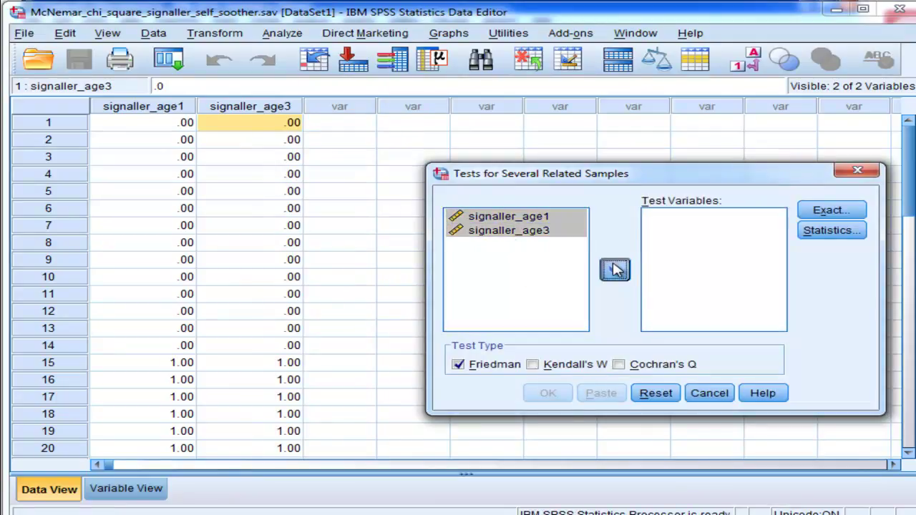
pyautogui.click(469, 369)
pyautogui.click(469, 369)
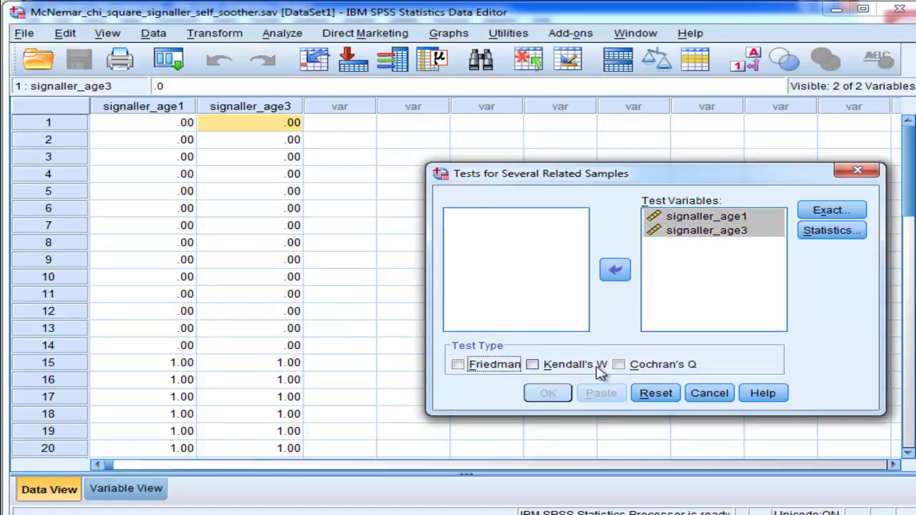
pyautogui.click(640, 366)
pyautogui.click(549, 398)
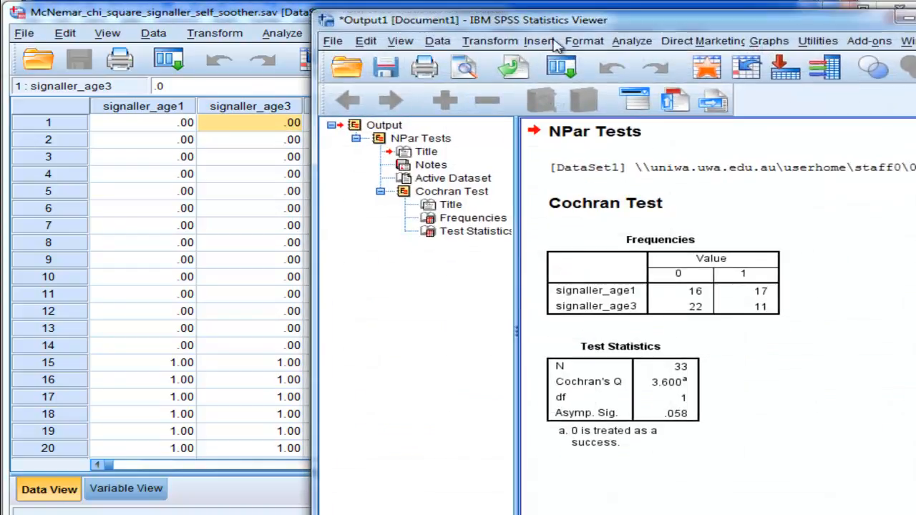
# Move the Output Viewer left and select the Cochran Test Statistics table
pyautogui.moveTo(614, 13); pyautogui.dragTo(393, 7)
pyautogui.click(453, 385)
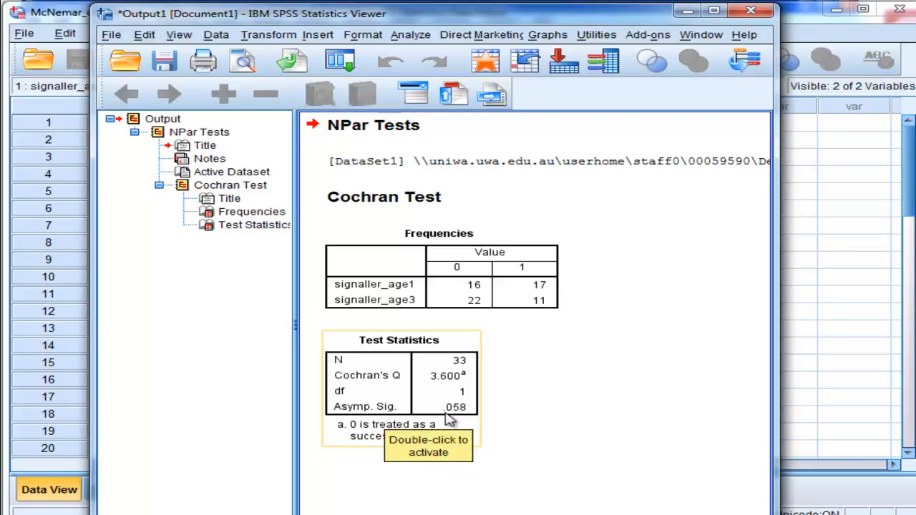
# Format the Asymp. Sig. cell to 4 decimals via Cell Properties so it reads .0578
pyautogui.doubleClick(456, 413)
pyautogui.rightClick(456, 408)
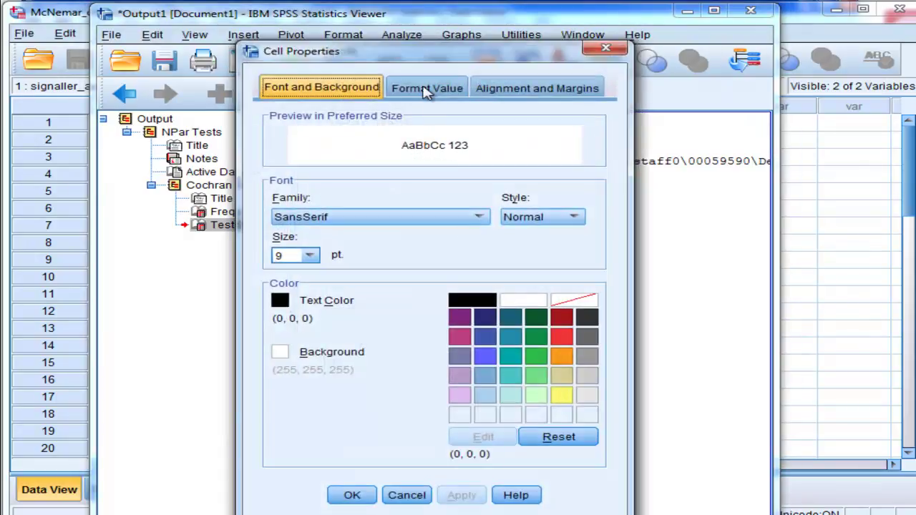
pyautogui.click(427, 87)
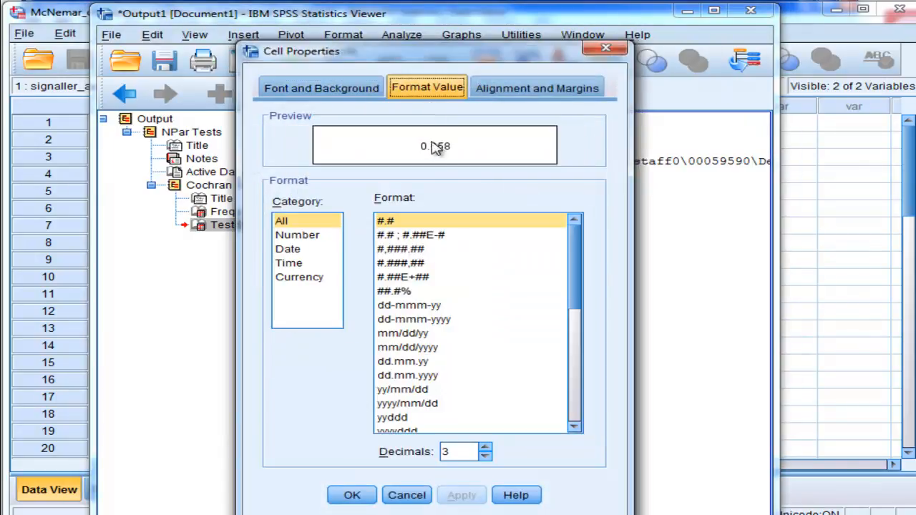
pyautogui.click(485, 446)
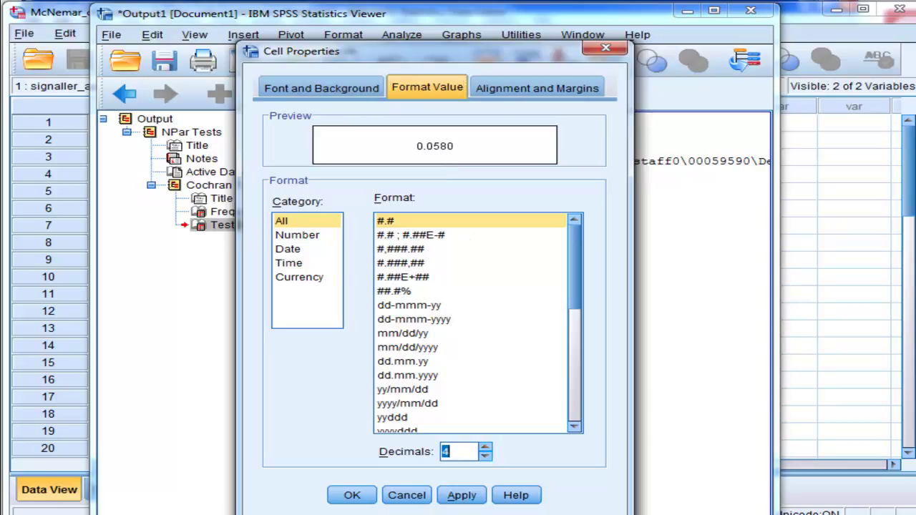
pyautogui.click(464, 496)
pyautogui.click(351, 495)
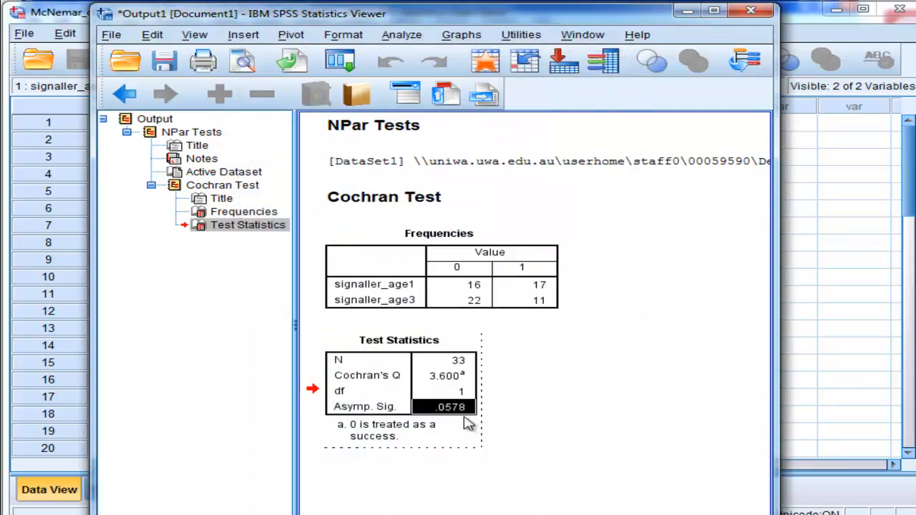
pyautogui.click(536, 420)
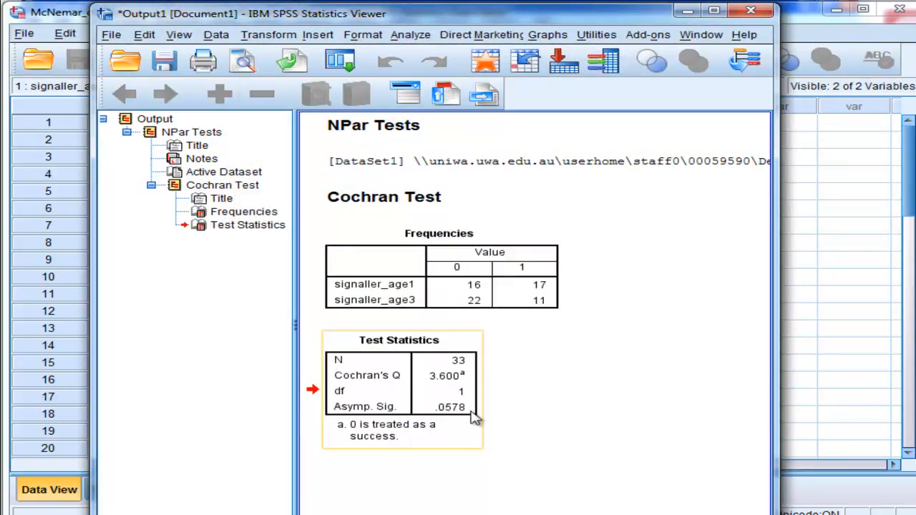
pyautogui.click(548, 339)
pyautogui.click(686, 10)
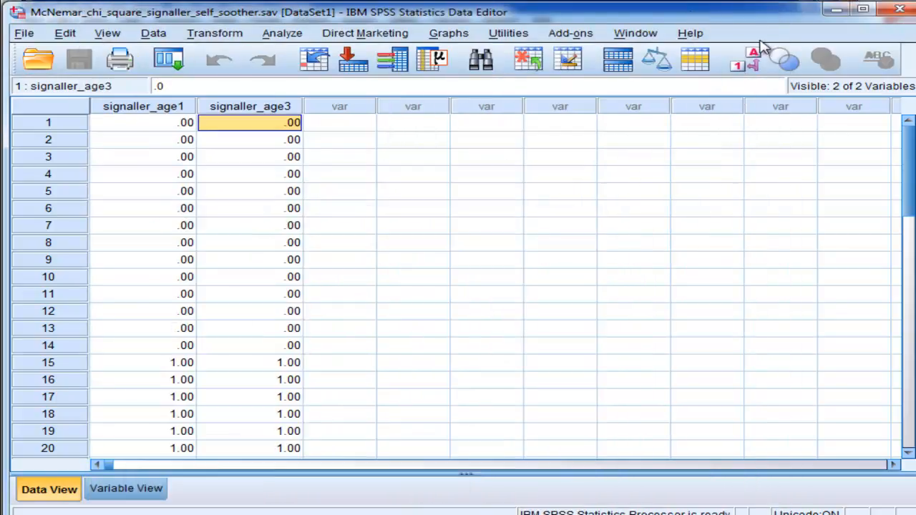